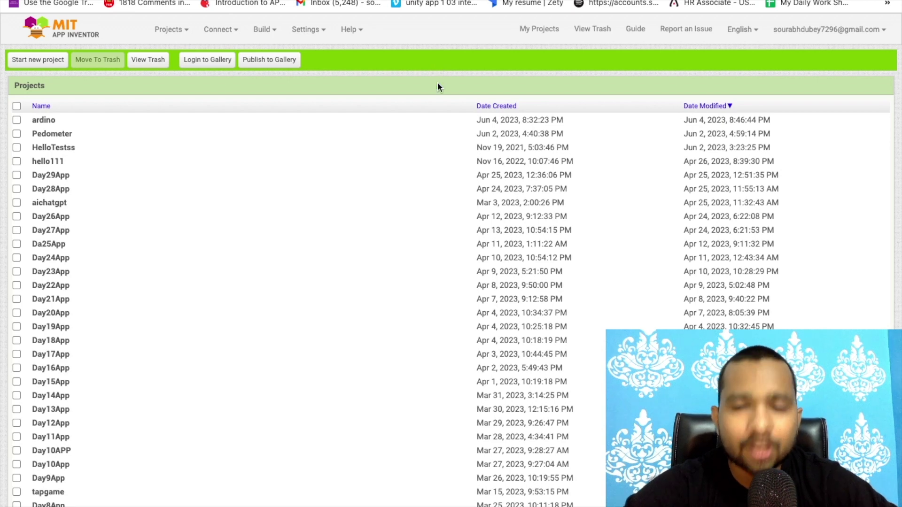
Create a new App Inventor project named Day30App.
left_click(28, 60)
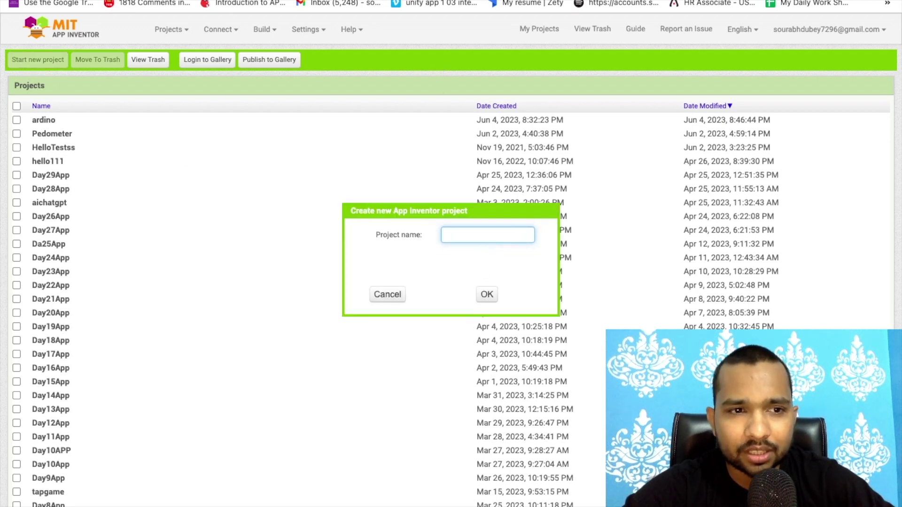
type("Day30")
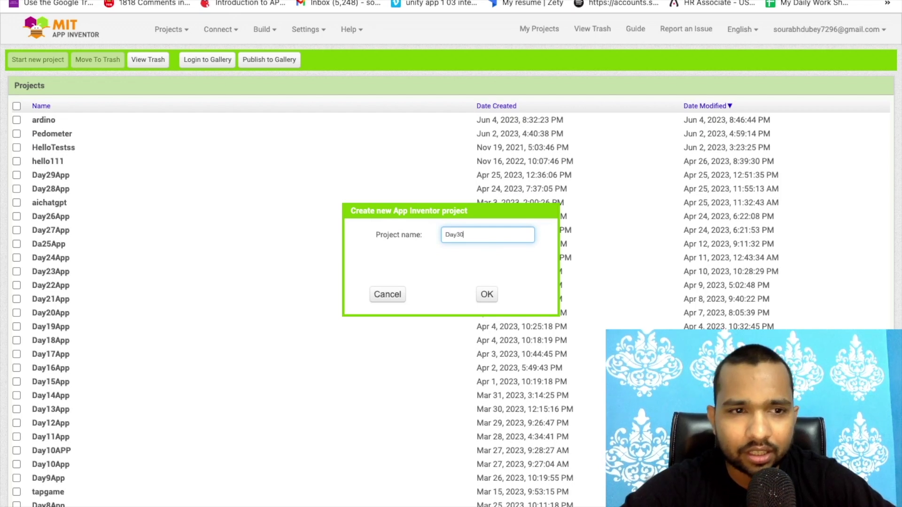
type("App")
key("Return")
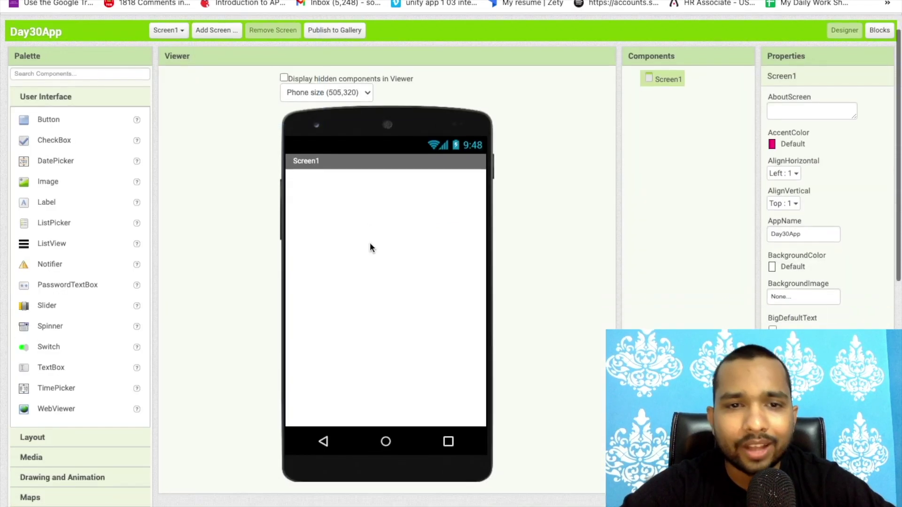
scroll(370, 247, "down", 1)
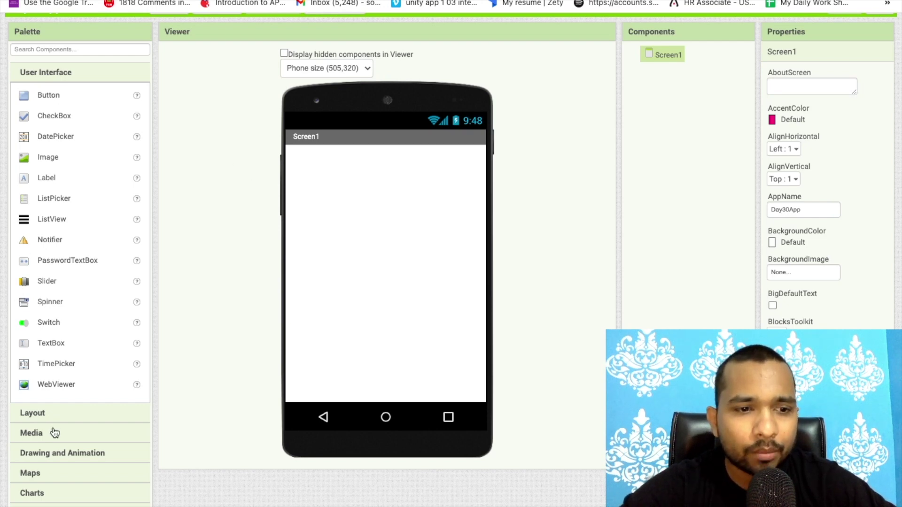
Add VerticalArrangement1 to Screen1 with Width and Height both set to Fill parent.
left_click(31, 412)
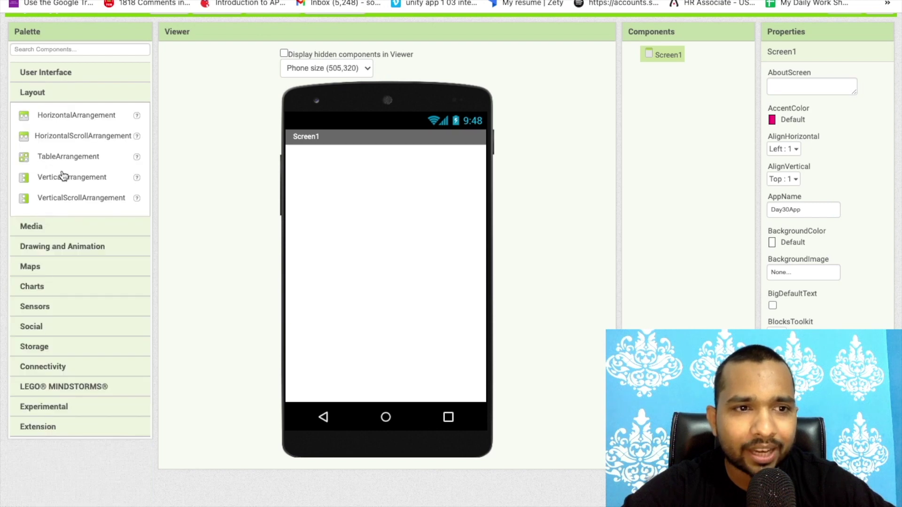
left_click_drag(63, 177, 321, 201)
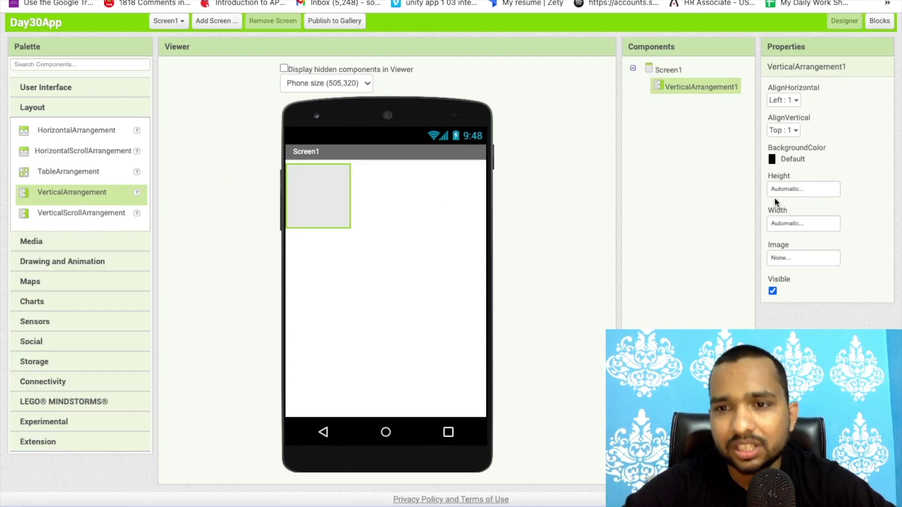
left_click(825, 224)
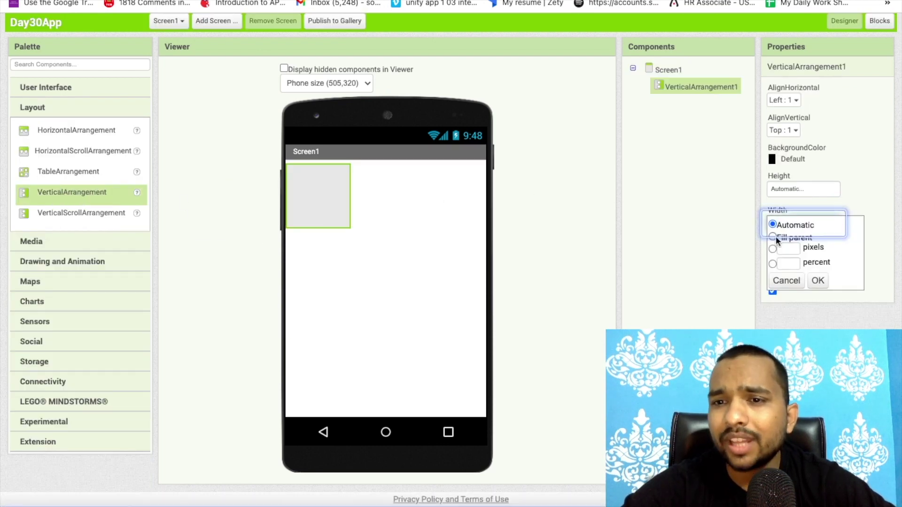
left_click(774, 238)
left_click(817, 281)
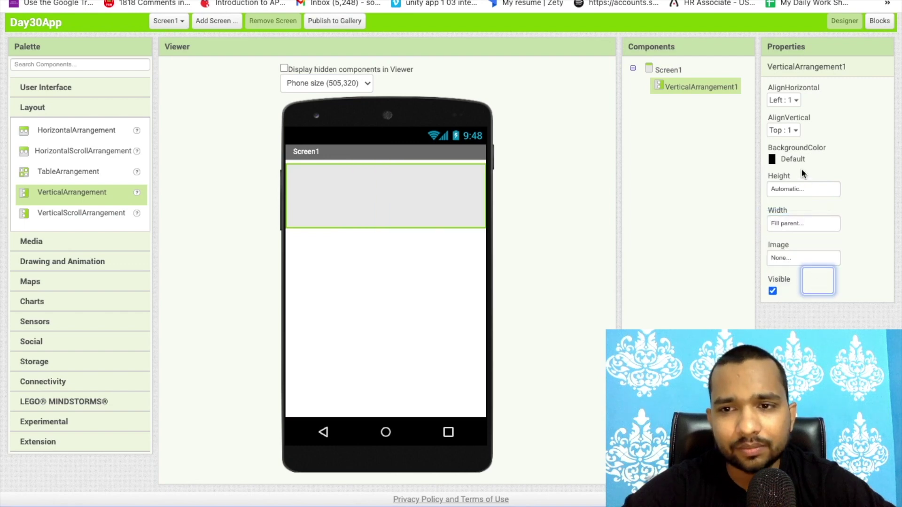
left_click(791, 192)
left_click(778, 205)
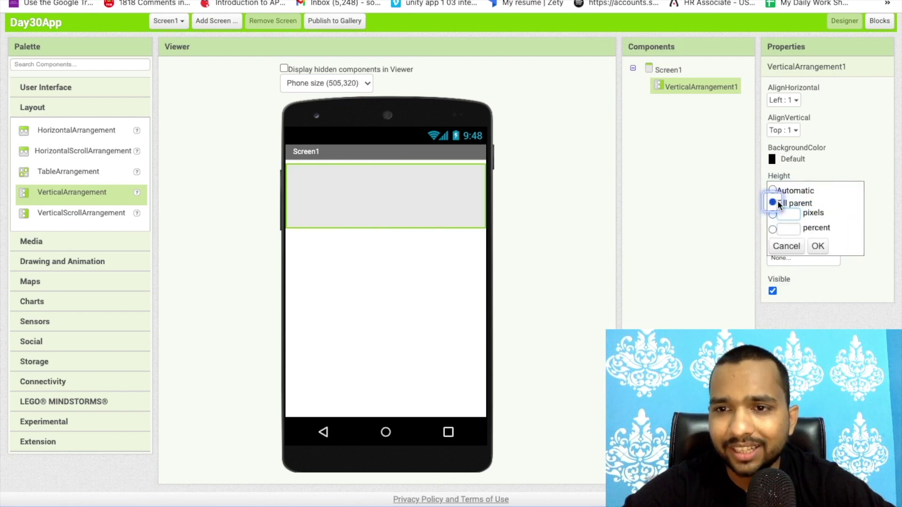
left_click(817, 245)
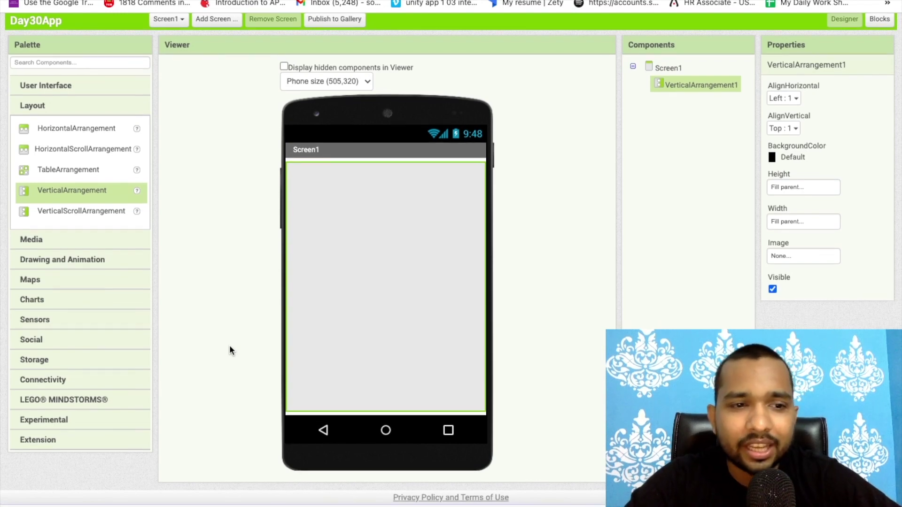
Add an orange Start button with font size 30 and fill-parent width.
left_click(36, 92)
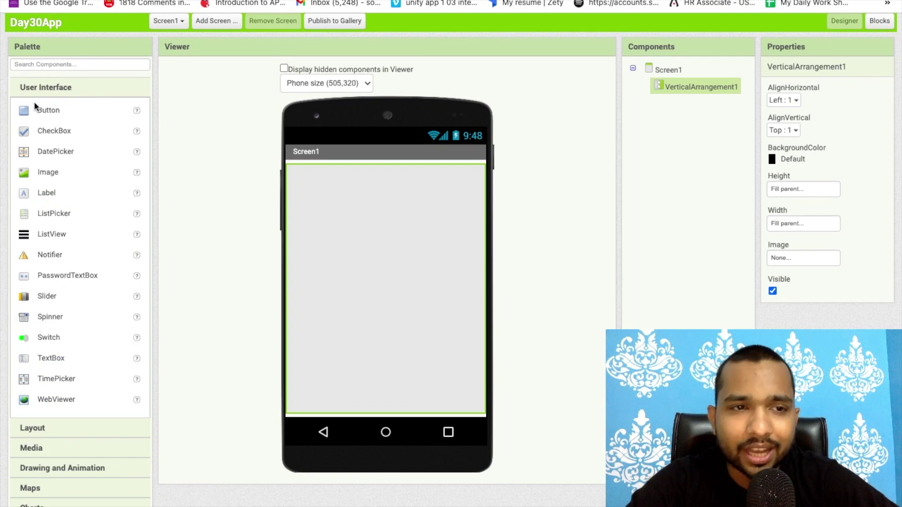
mouse_move(50, 111)
left_mouse_down()
mouse_move(350, 206)
mouse_move(332, 195)
left_mouse_up()
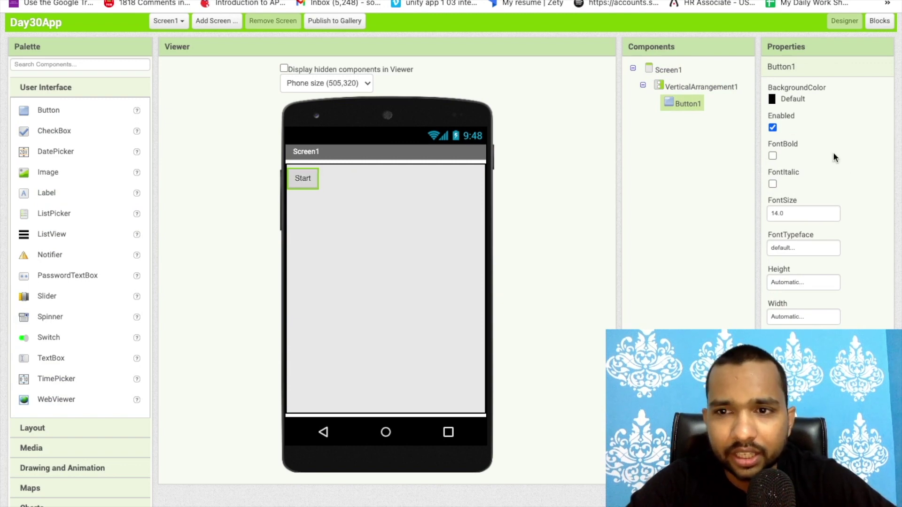
left_click(789, 99)
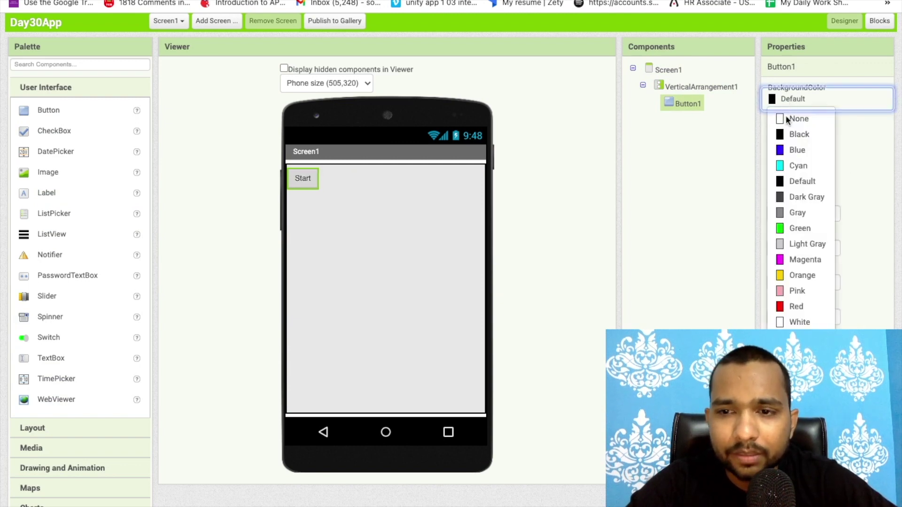
left_click(799, 276)
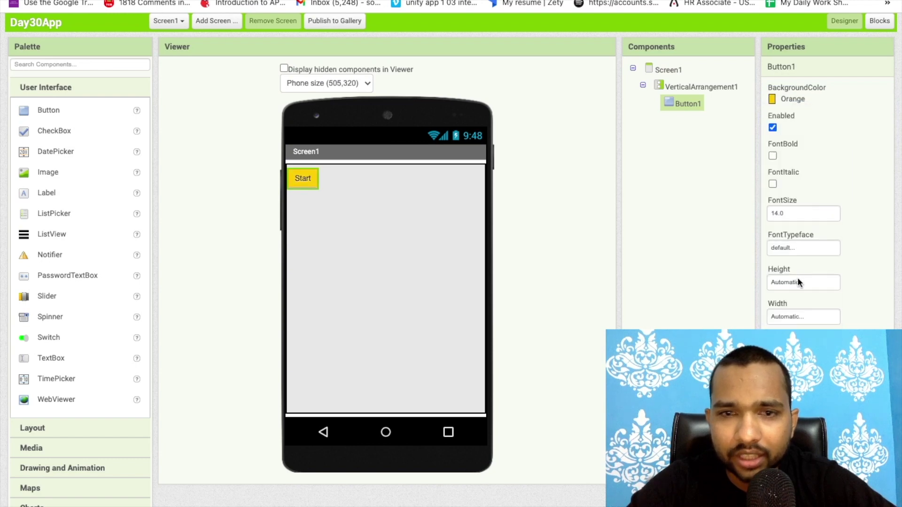
left_click(793, 211)
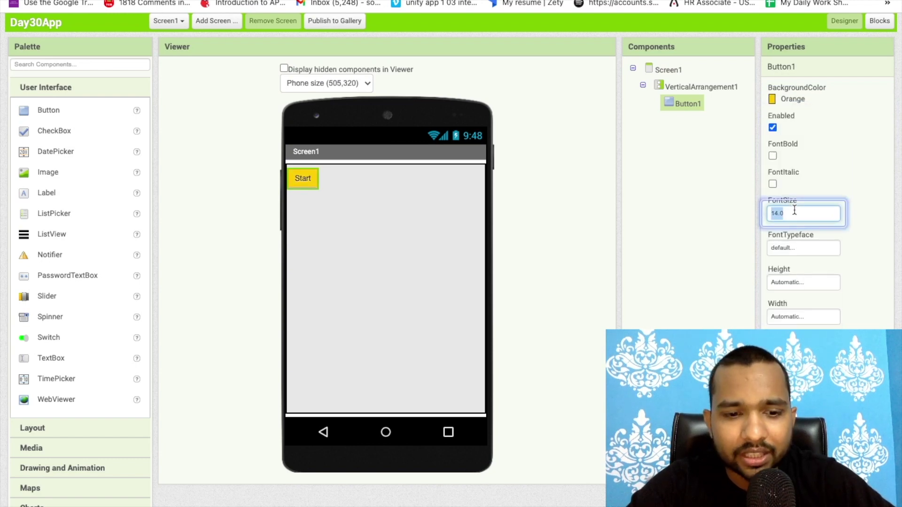
type("30")
key("Return")
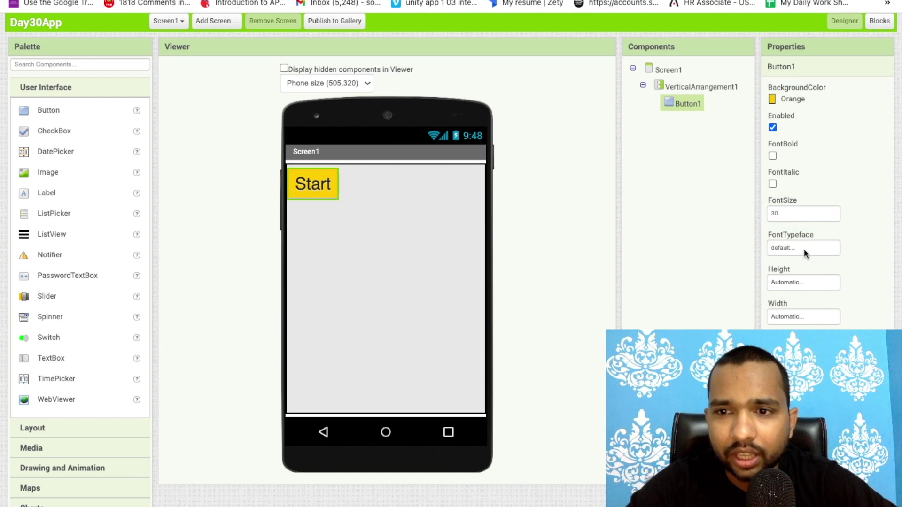
left_click(786, 318)
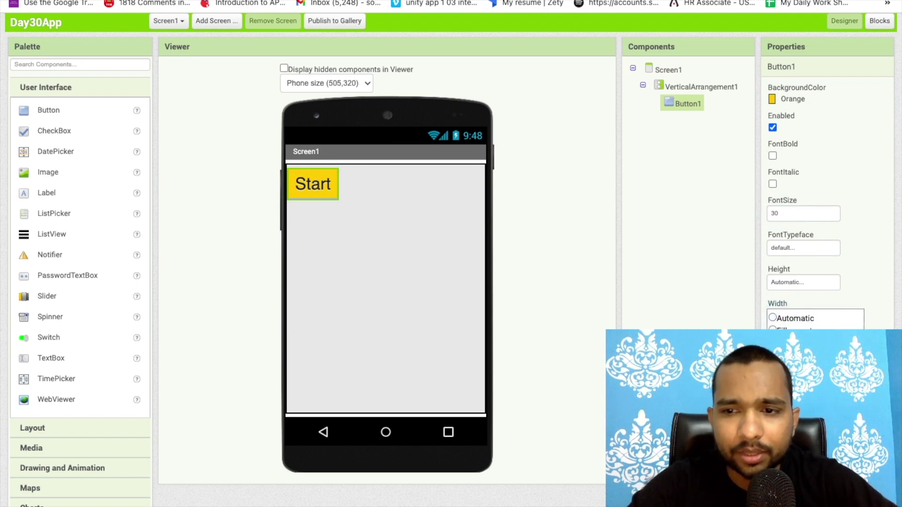
left_click(773, 329)
left_click(845, 395)
Center VerticalArrangement1's contents both vertically and horizontally.
left_click(693, 89)
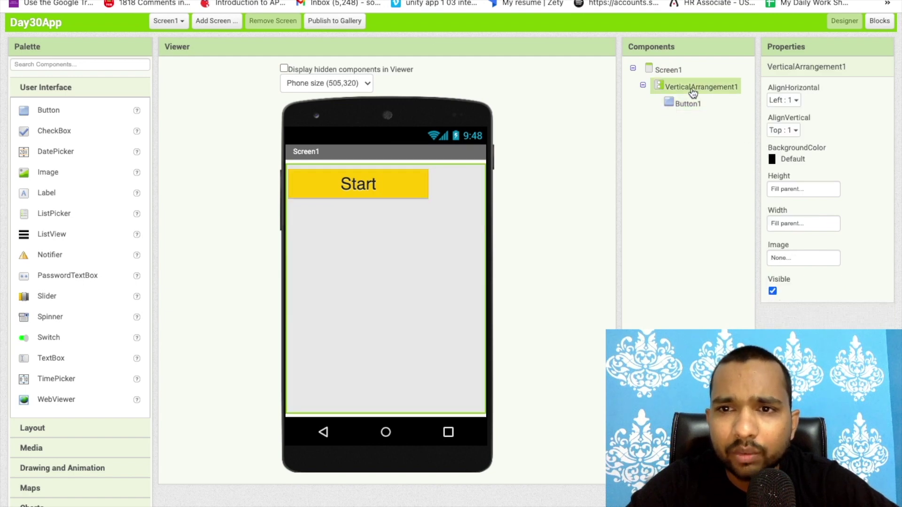
left_click(782, 130)
left_click(782, 165)
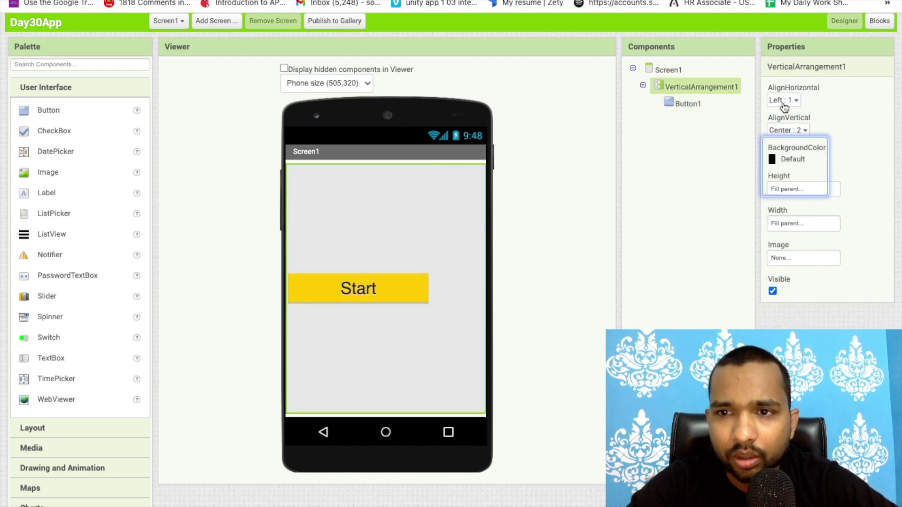
left_click(784, 104)
left_click(792, 135)
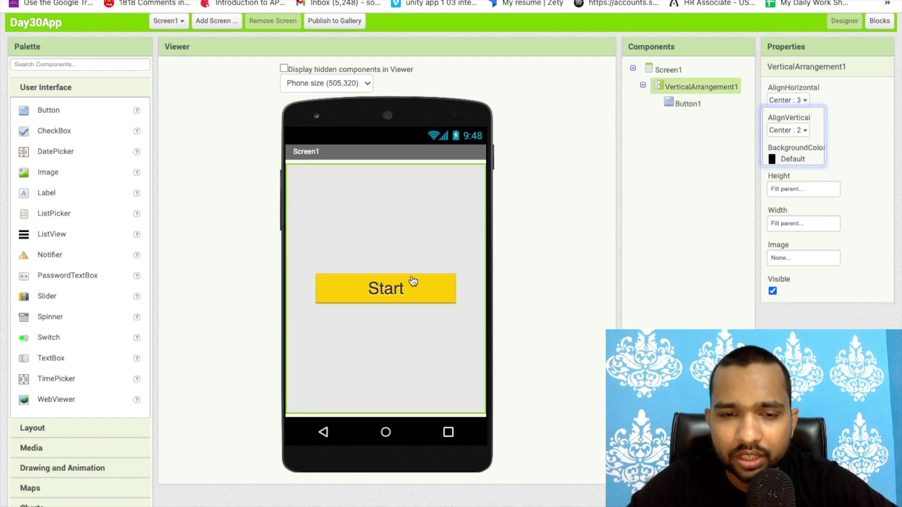
Duplicate the Start button and delete the extra third copy.
left_click(413, 281)
key("ctrl+c")
key("ctrl+v")
key("ctrl+v")
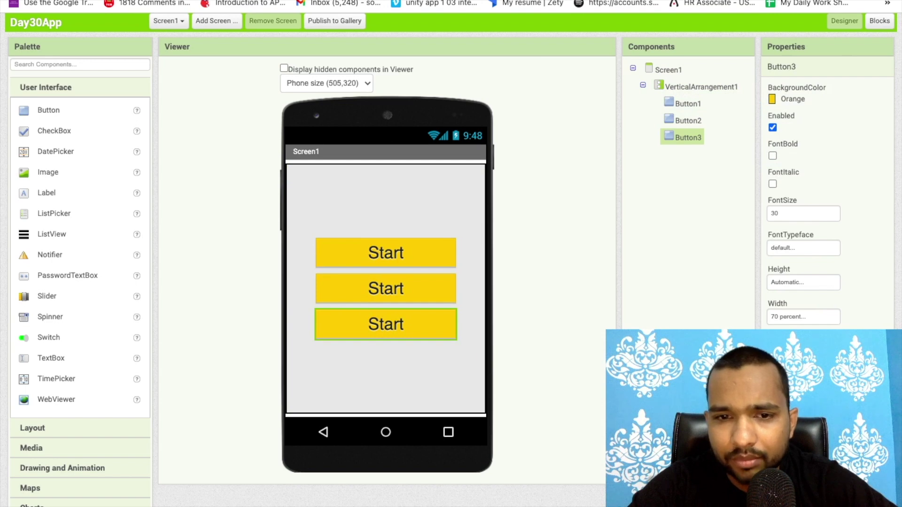
key("Delete")
Add Label1 reading 0 at font size 40 between the two Start buttons.
left_click(484, 281)
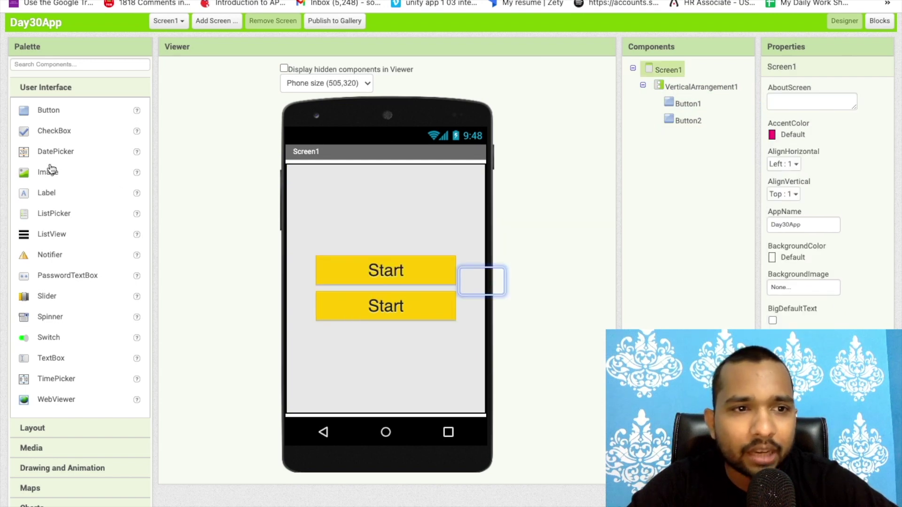
left_click_drag(49, 193, 484, 277)
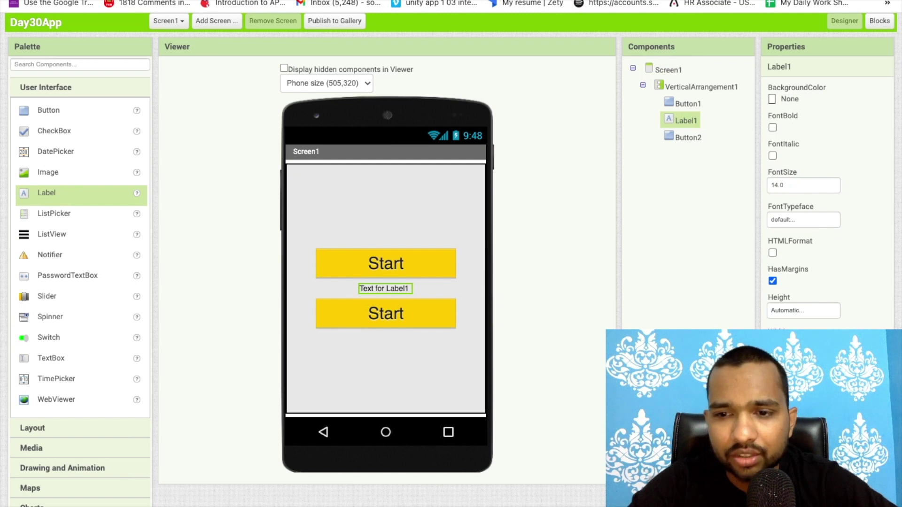
key("Return")
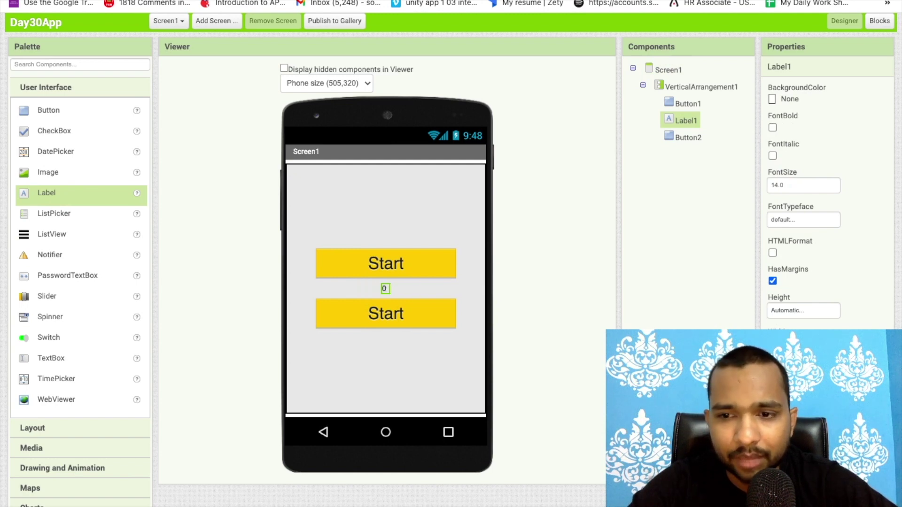
left_click(788, 186)
double_click(788, 186)
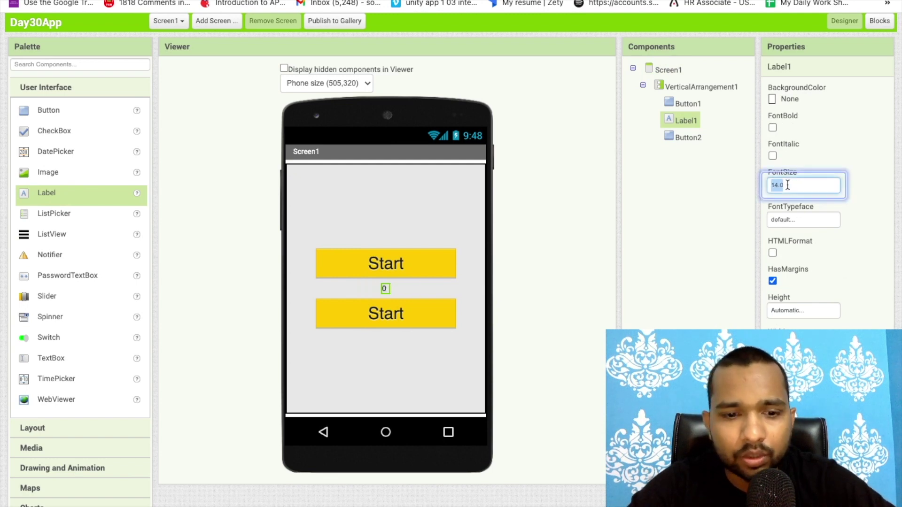
type("40")
key("Return")
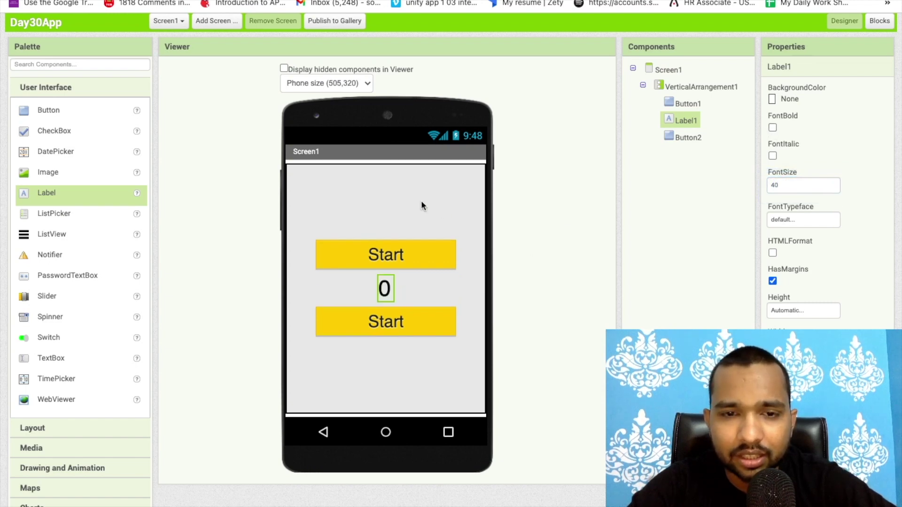
Change the lower button's text from Start to Reset.
left_click(421, 200)
left_click(394, 233)
left_click(397, 301)
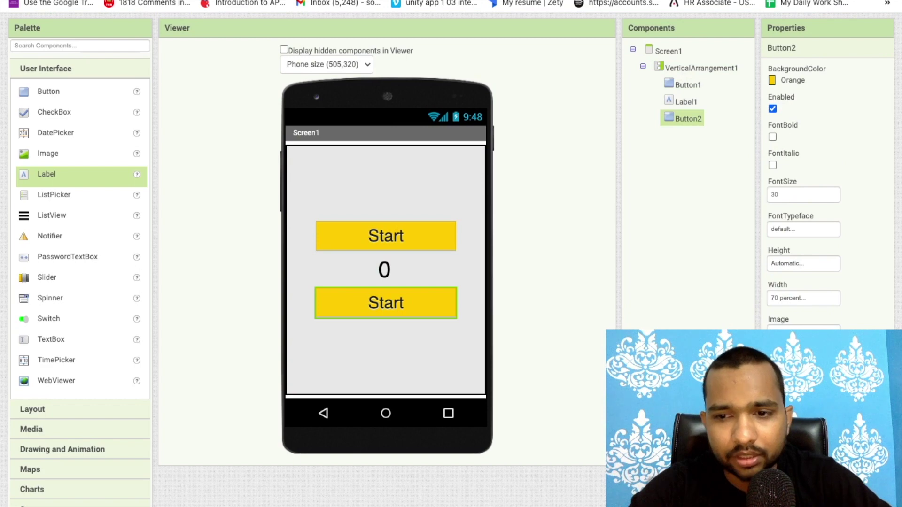
key("Return")
left_click(351, 356)
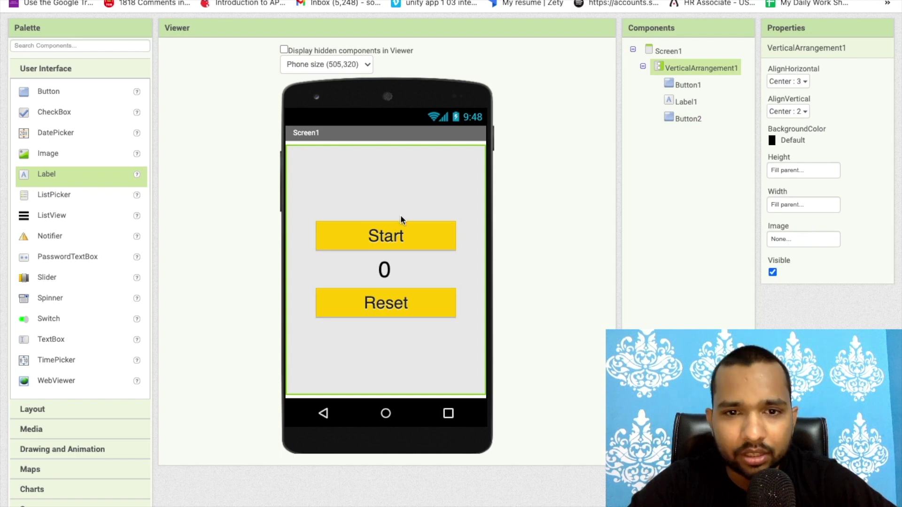
scroll(251, 169, "down", 1)
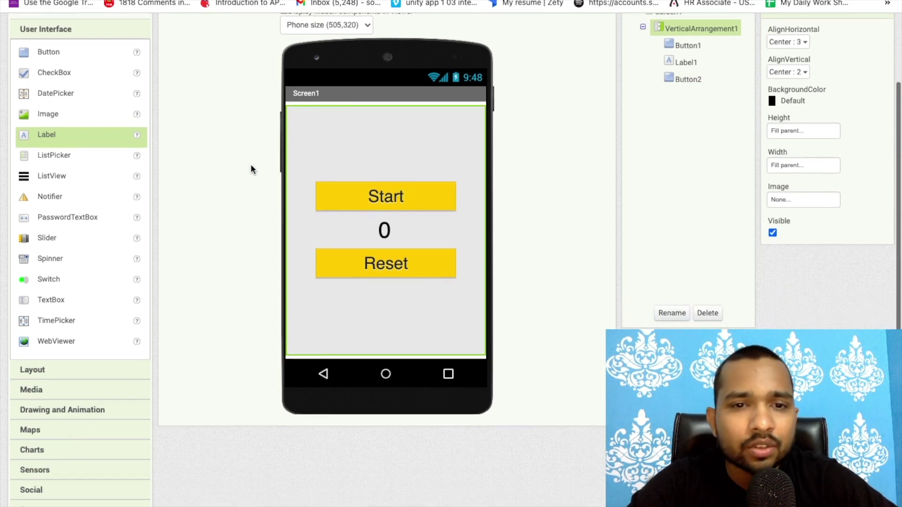
scroll(250, 169, "down", 2)
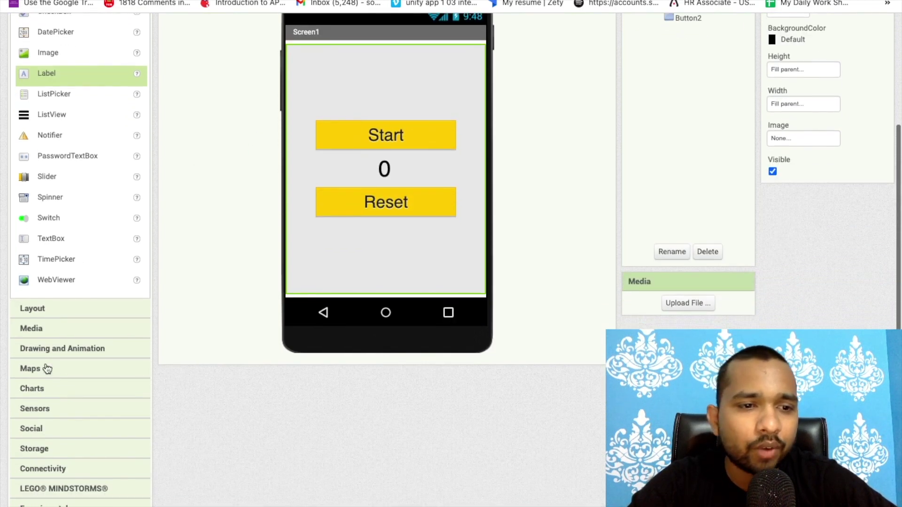
Add a Pedometer1 sensor from the Sensors palette and switch to the Blocks editor.
left_click(67, 410)
scroll(134, 297, "down", 3)
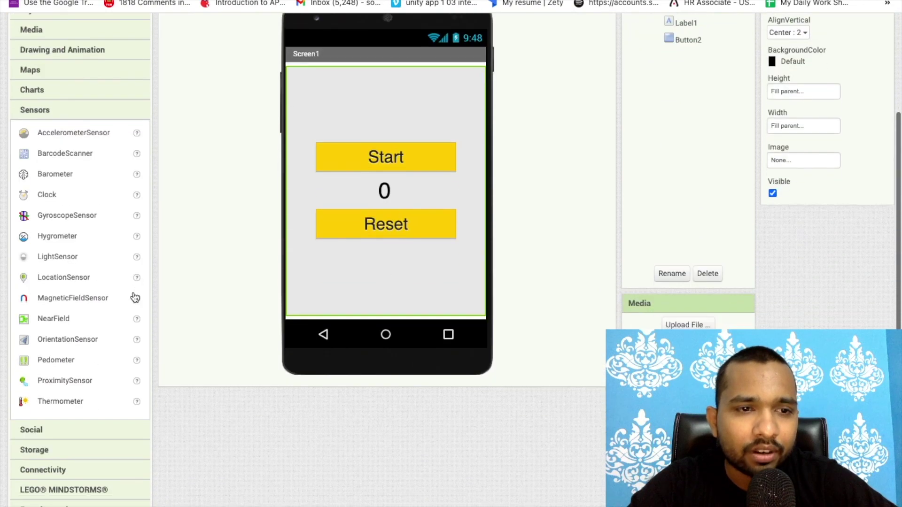
scroll(83, 261, "down", 1)
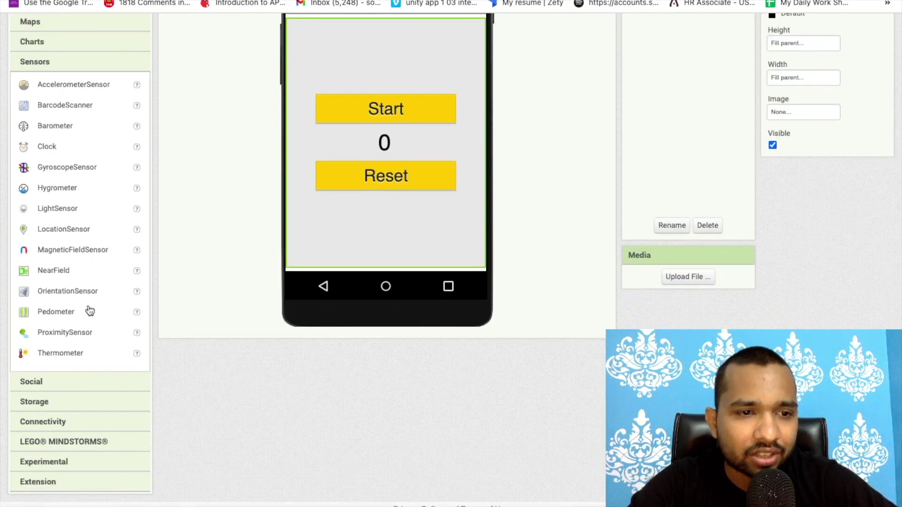
mouse_move(44, 314)
left_mouse_down()
mouse_move(366, 166)
mouse_move(295, 144)
left_mouse_up()
scroll(260, 148, "up", 4)
left_click(880, 60)
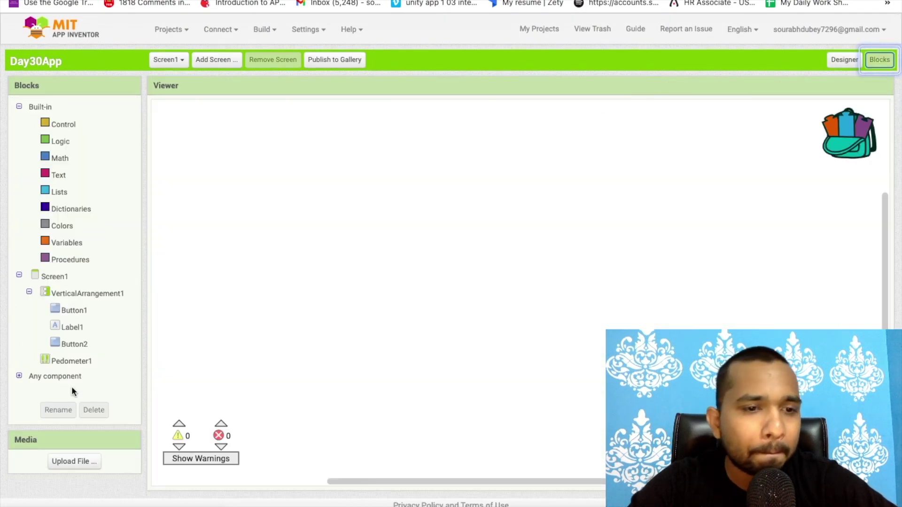
Build a Pedometer1.SimpleStep event that sets Label1.Text to simpleSteps.
left_click(64, 363)
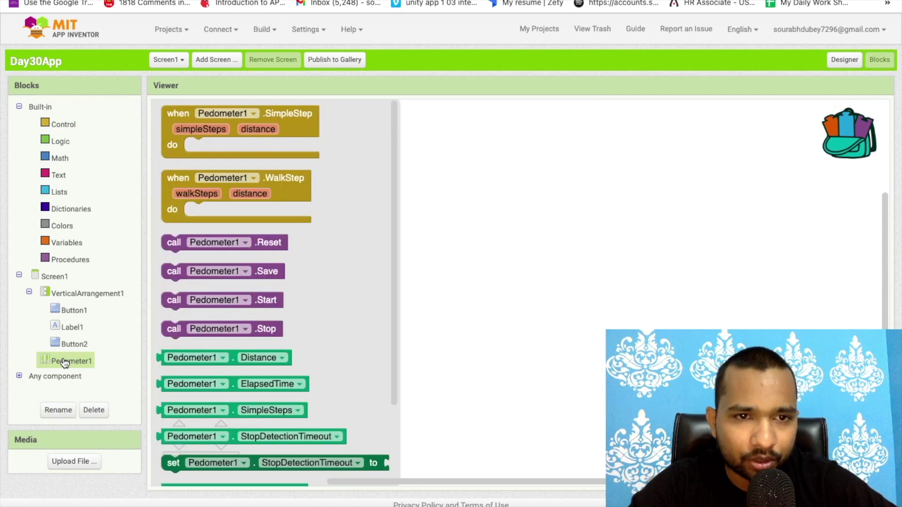
left_click(189, 127)
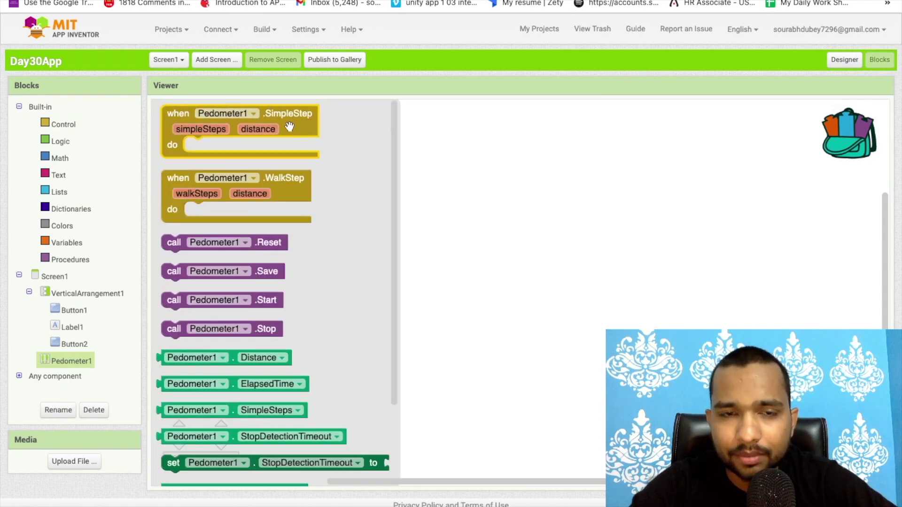
left_click_drag(283, 128, 413, 162)
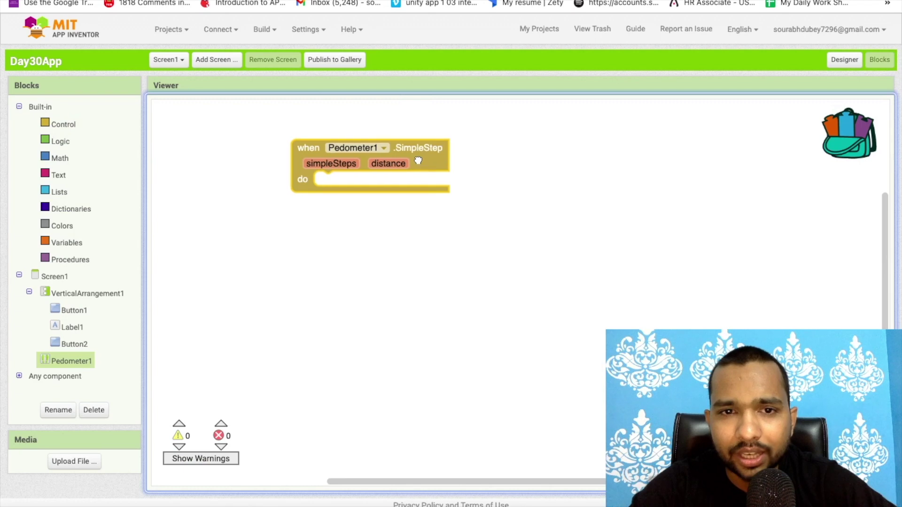
left_click(77, 328)
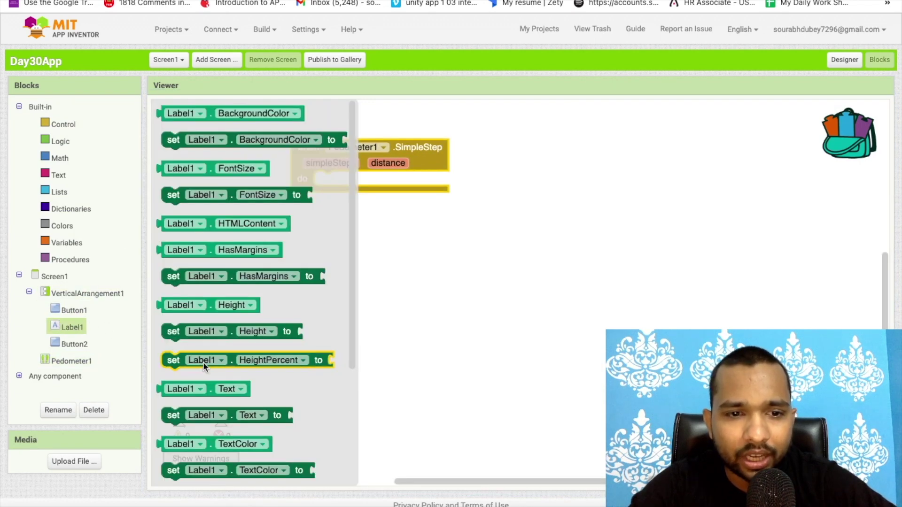
mouse_move(219, 415)
left_mouse_down()
mouse_move(358, 242)
mouse_move(372, 182)
left_mouse_up()
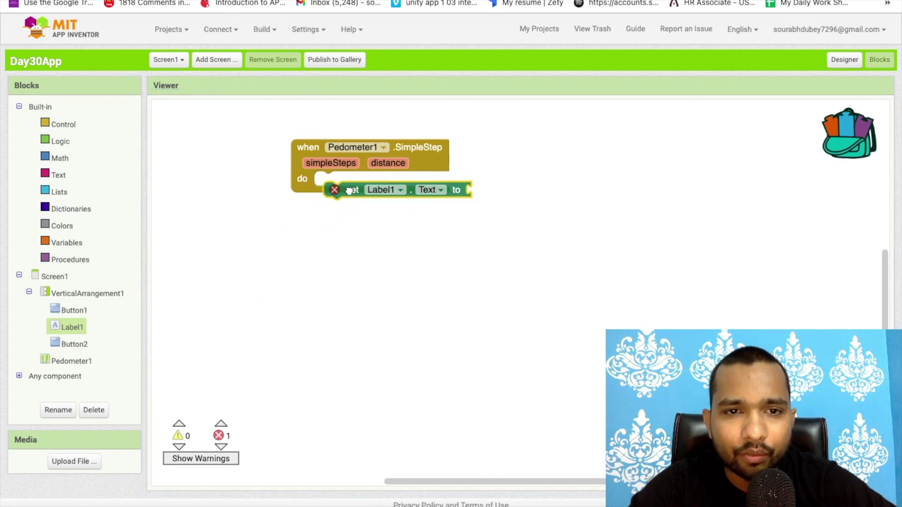
mouse_move(352, 194)
left_mouse_down()
mouse_move(339, 182)
mouse_move(492, 187)
left_mouse_up()
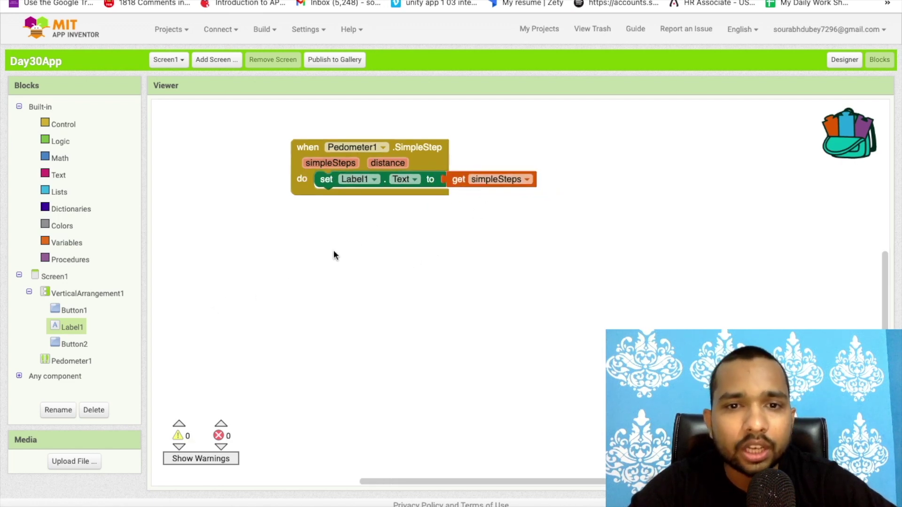
Add a Button1.Click handler that calls Pedometer1.Start.
left_click(76, 317)
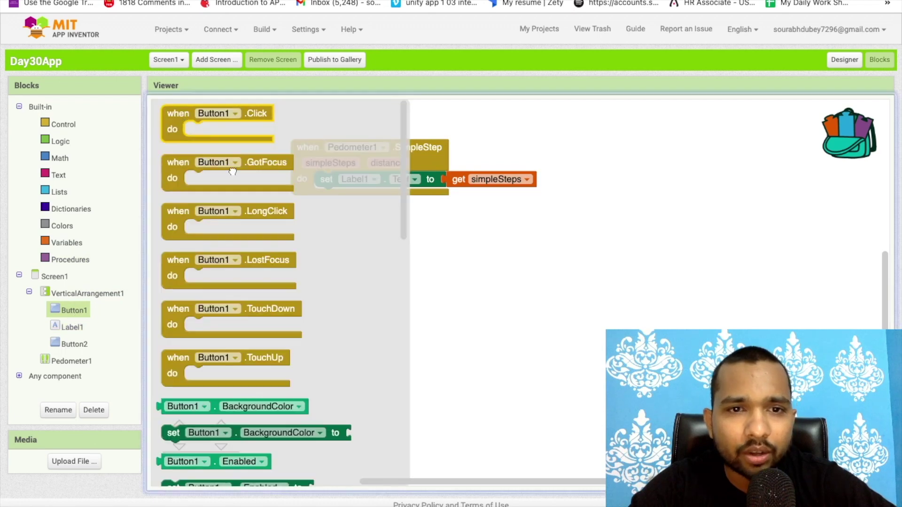
left_click_drag(186, 123, 294, 224)
left_click(71, 361)
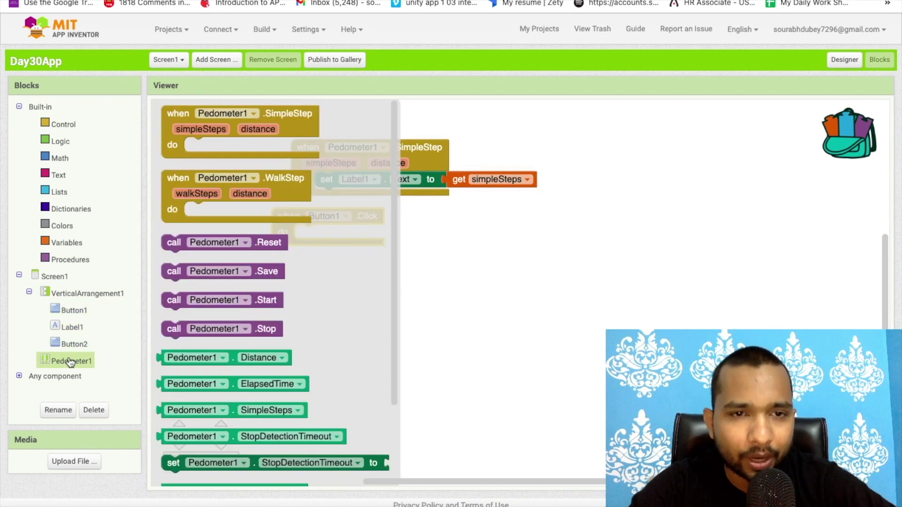
mouse_move(243, 299)
left_mouse_down()
mouse_move(389, 250)
mouse_move(378, 238)
left_mouse_up()
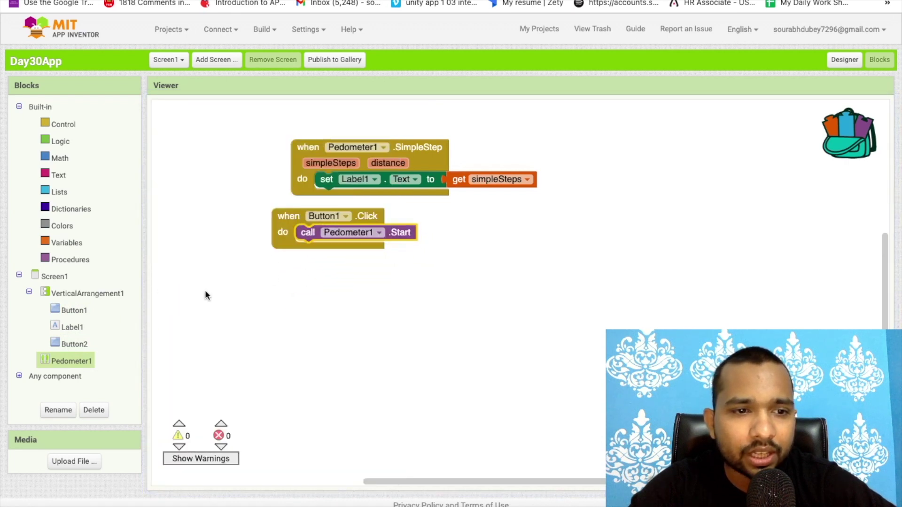
Duplicate the handler as Button2.Click calling Pedometer1.Reset.
key("ctrl+c")
key("ctrl+v")
left_click_drag(282, 238, 278, 301)
left_click(331, 294)
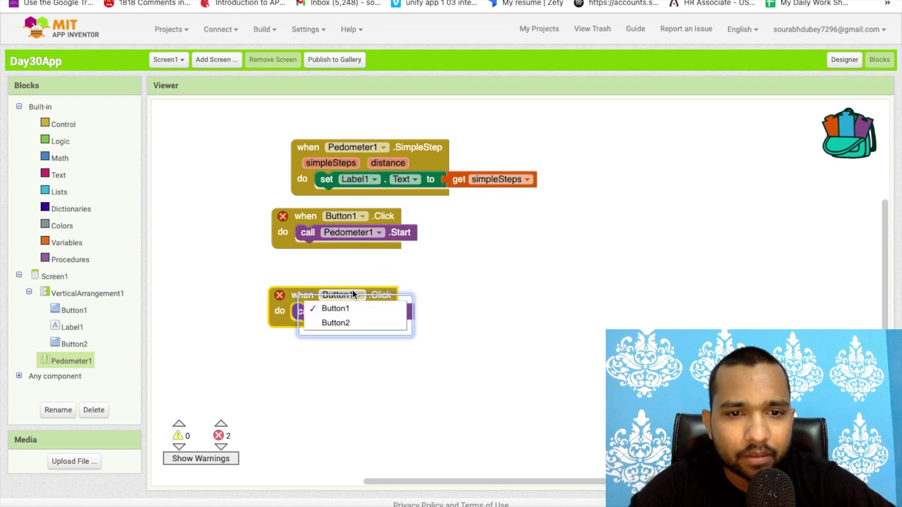
left_click(348, 318)
key("Delete")
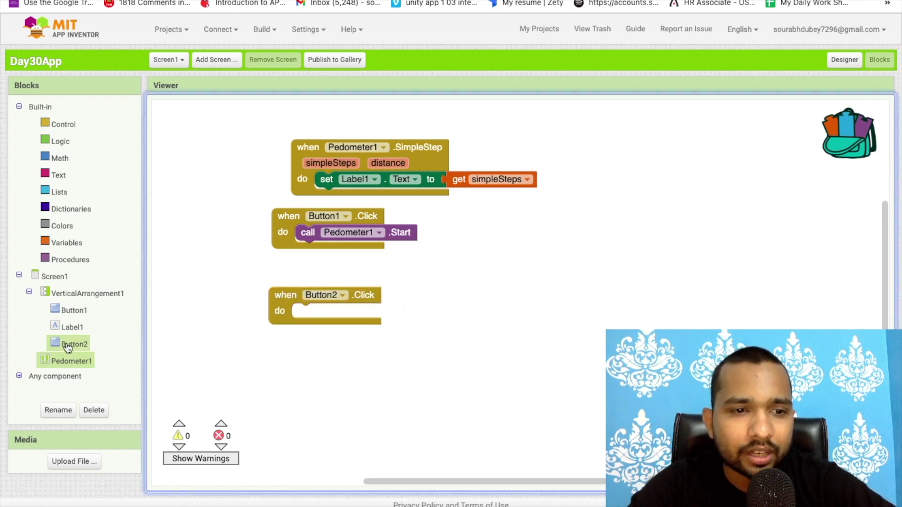
left_click(78, 361)
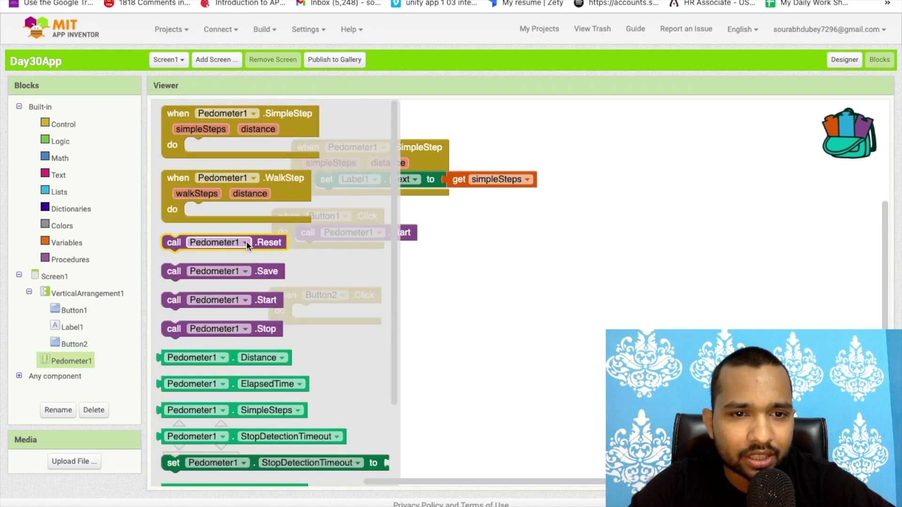
left_click_drag(246, 242, 373, 311)
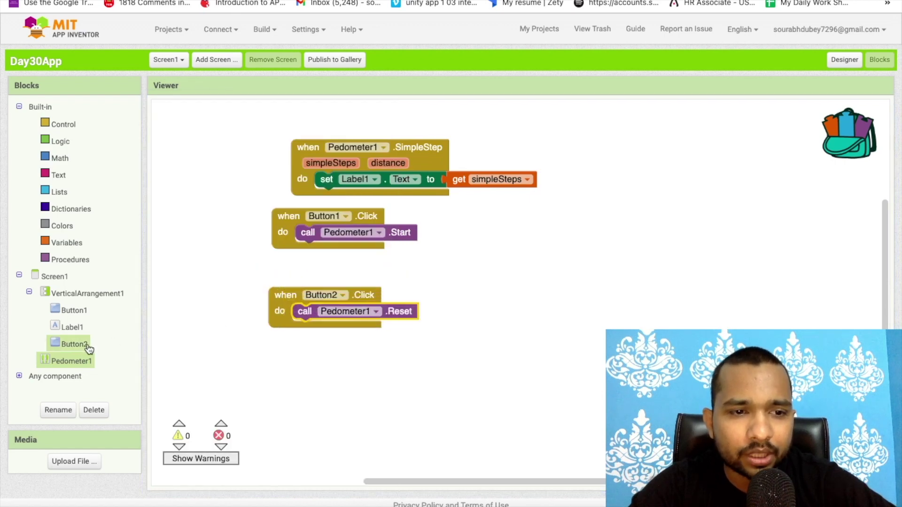
left_click(85, 362)
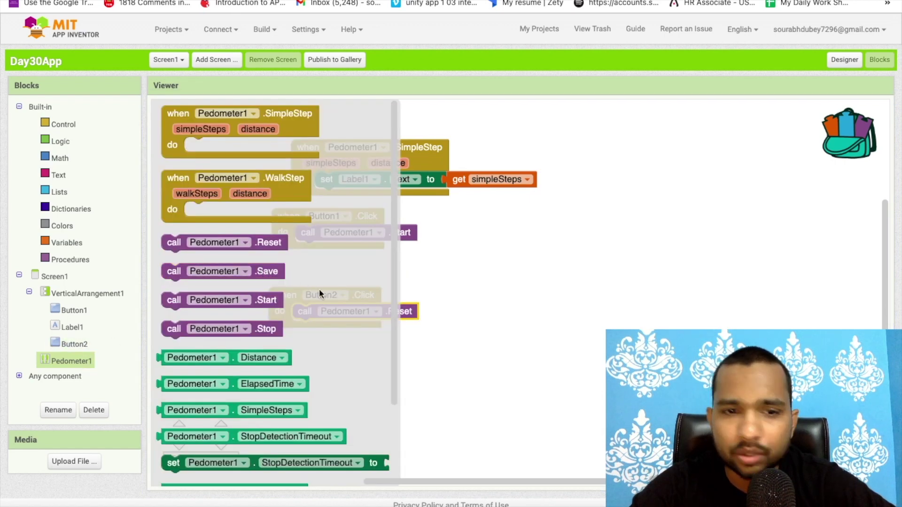
scroll(319, 293, "down", 3)
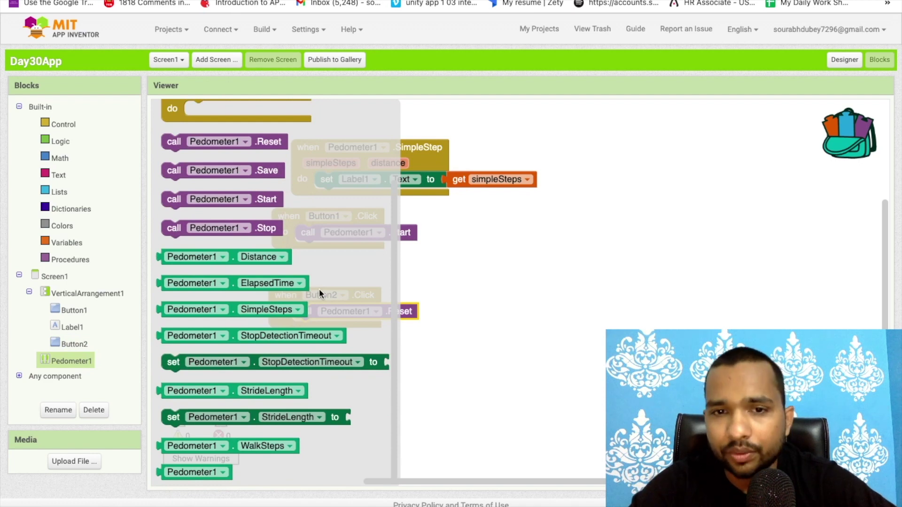
left_click(536, 287)
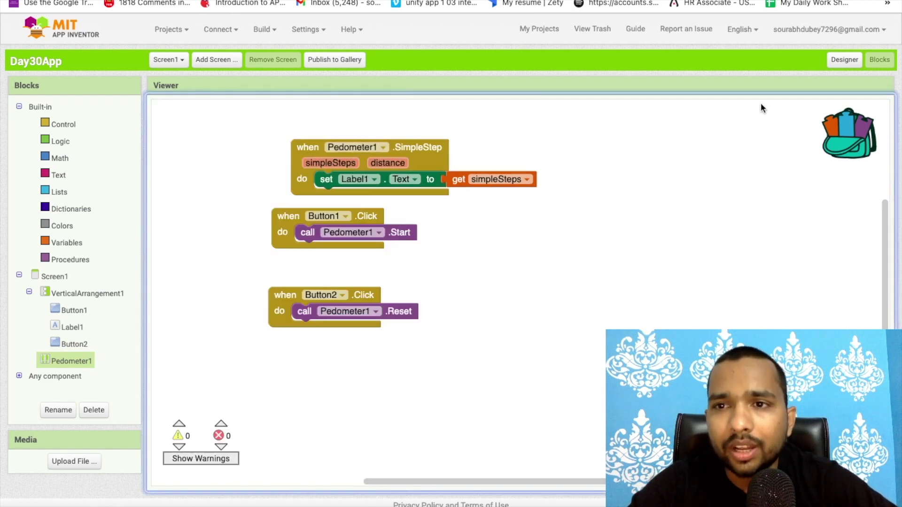
Return to the Designer and connect to the phone over USB.
left_click(848, 64)
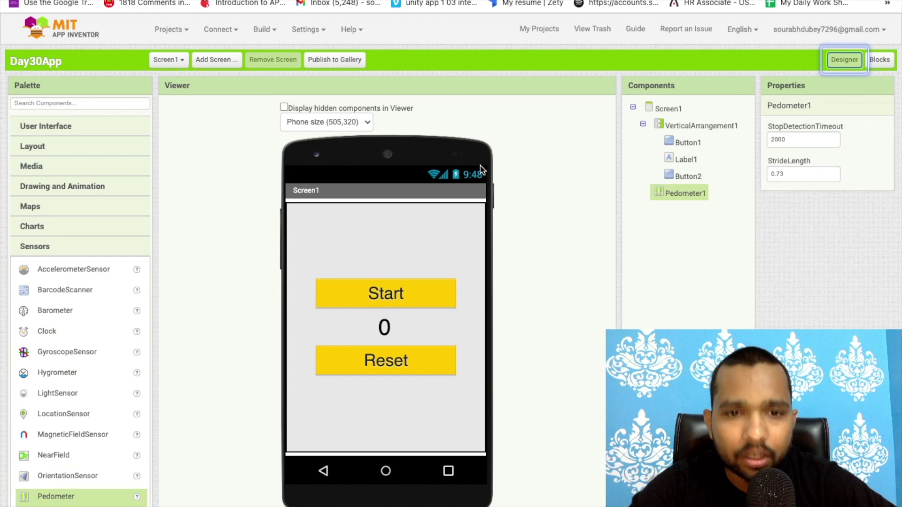
left_click(218, 29)
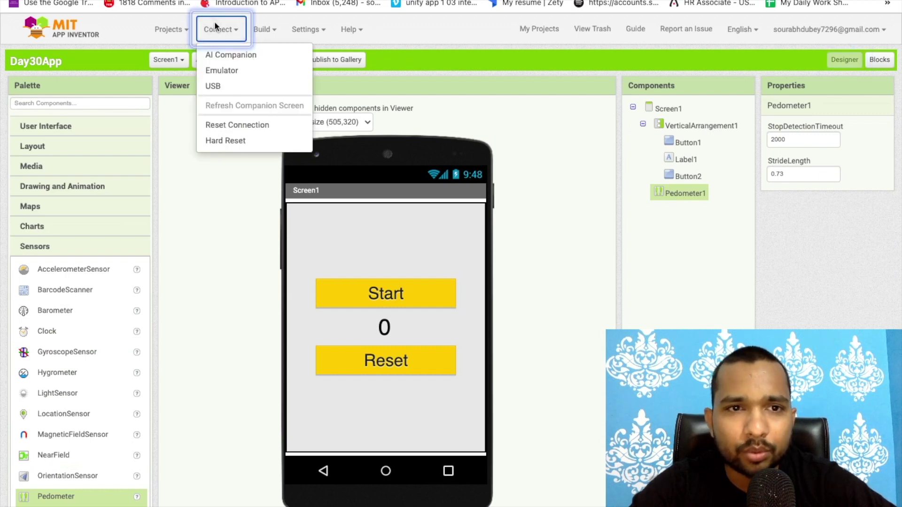
left_click(237, 85)
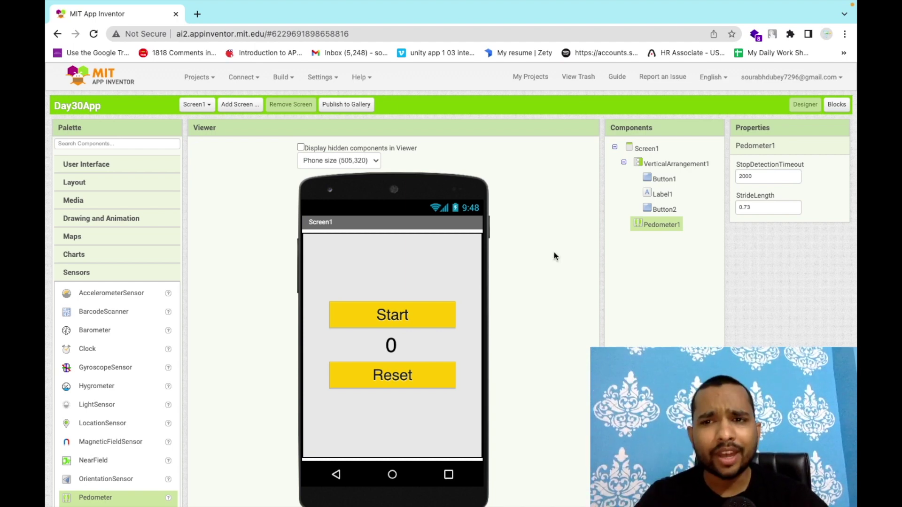
Reopen the Blocks editor showing the SimpleStep, Start and Reset handlers.
left_click(841, 105)
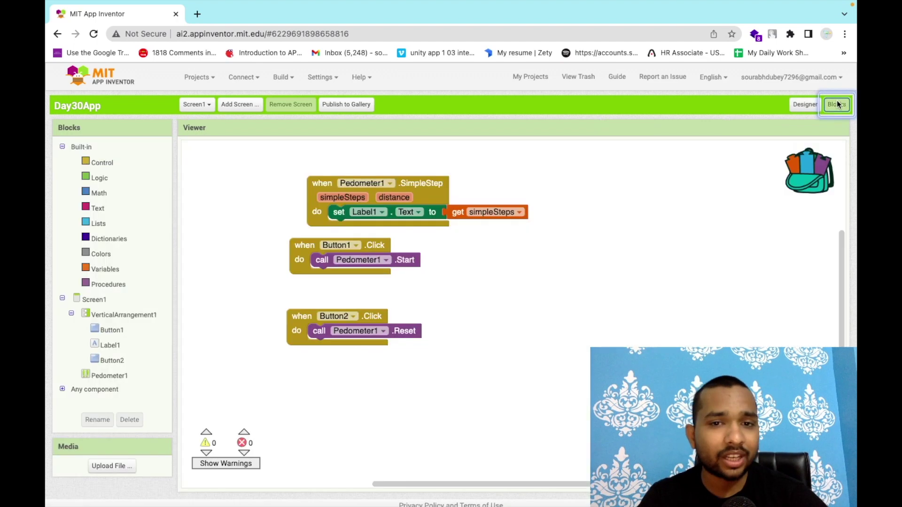